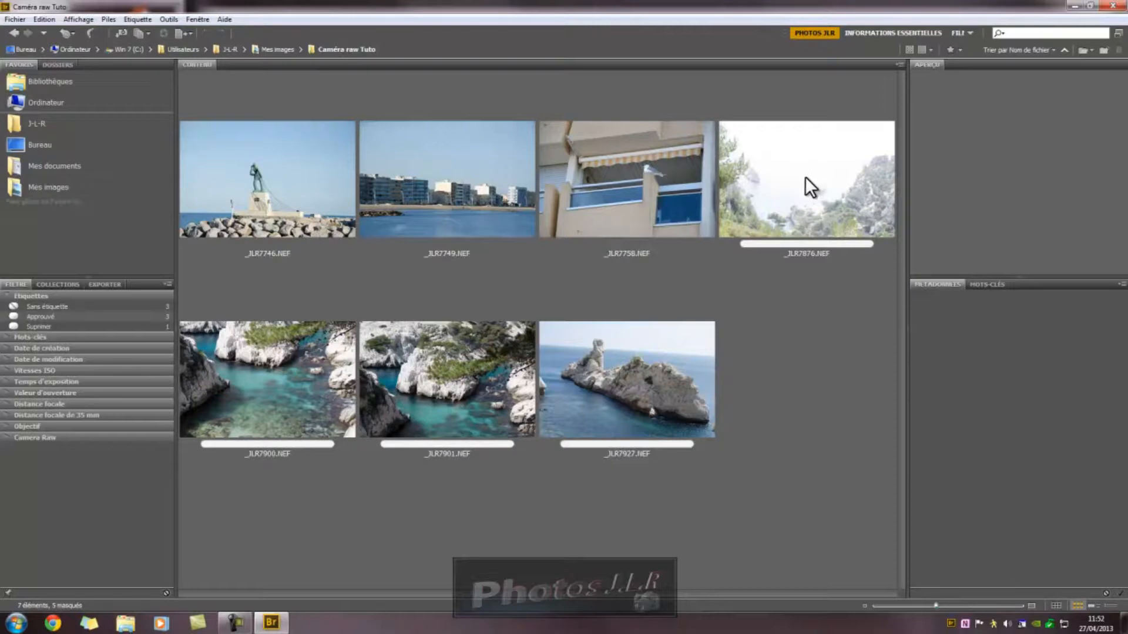
# Step: Open _JLR7876.NEF in Camera Raw and set its white balance to Lumière naturelle
pyautogui.rightClick(804, 175)
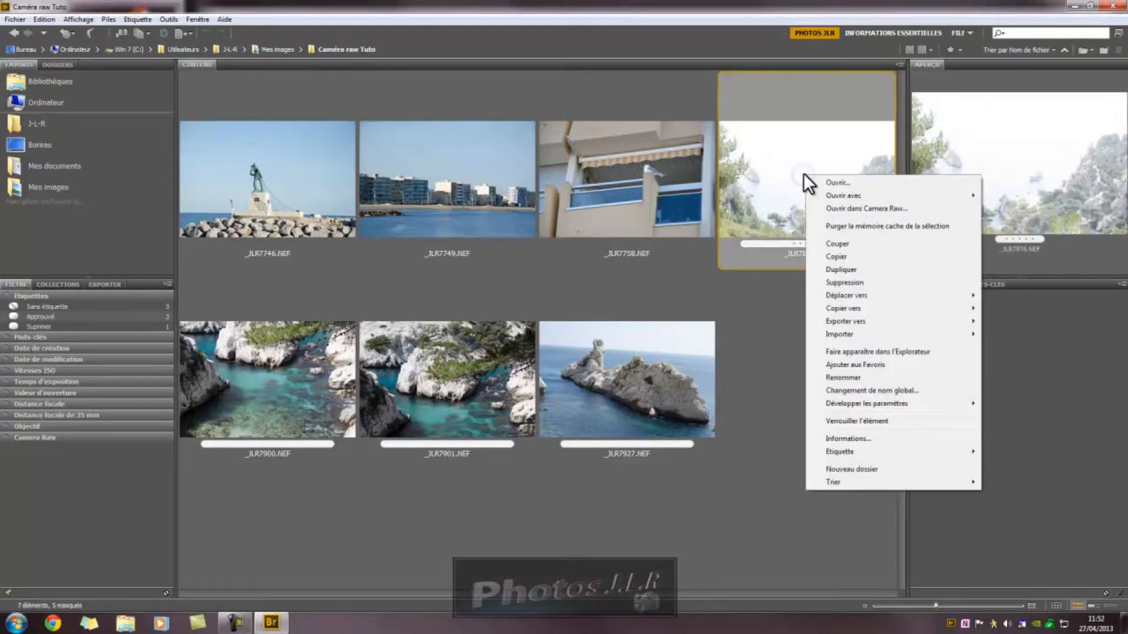
pyautogui.click(845, 208)
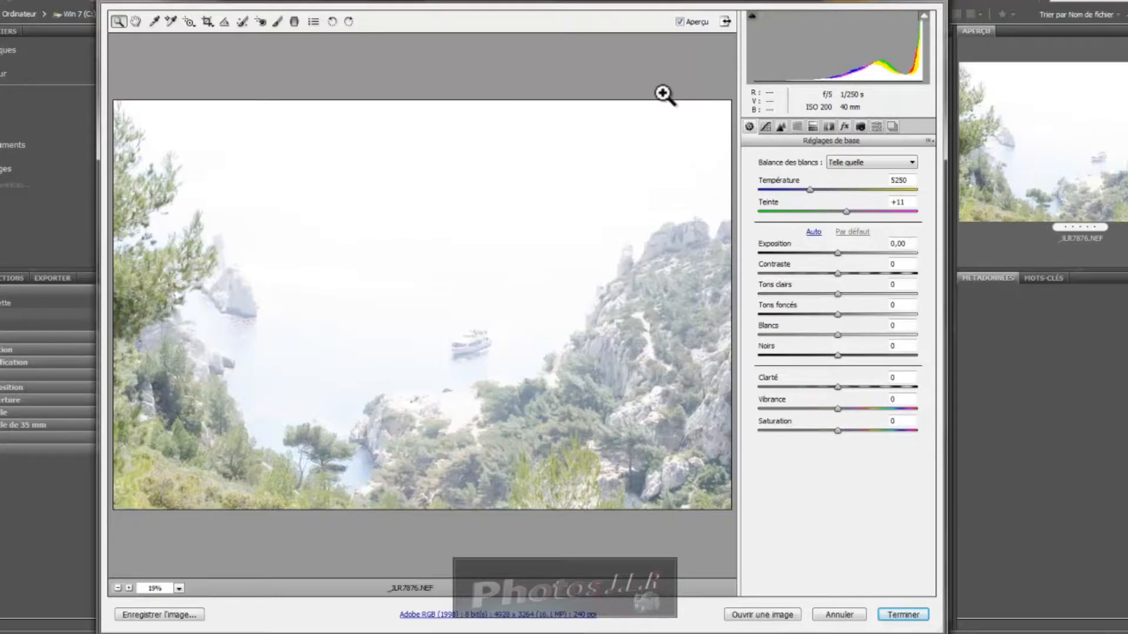
pyautogui.click(914, 163)
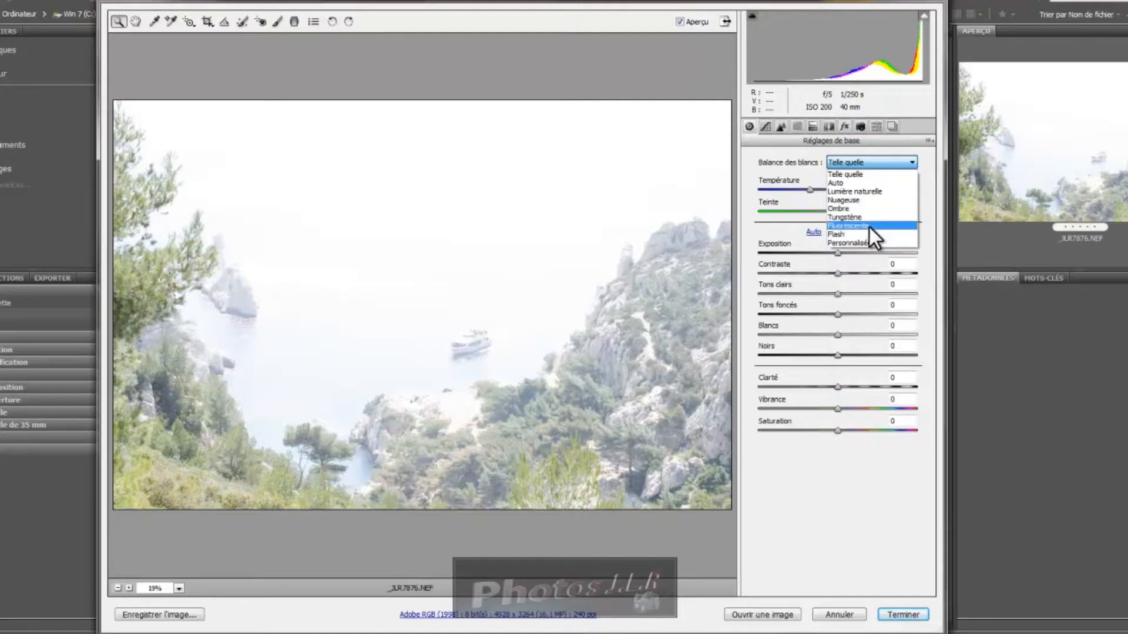
pyautogui.click(861, 192)
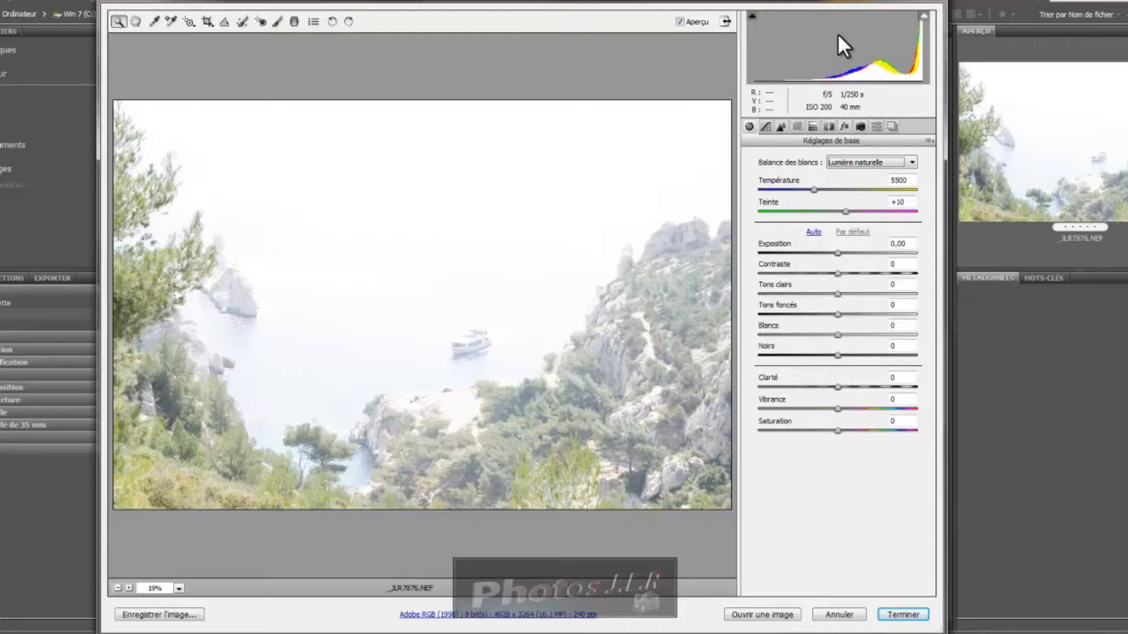
# Step: Turn on the highlight clipping warning and save the current settings as a snapshot named 01
pyautogui.click(924, 17)
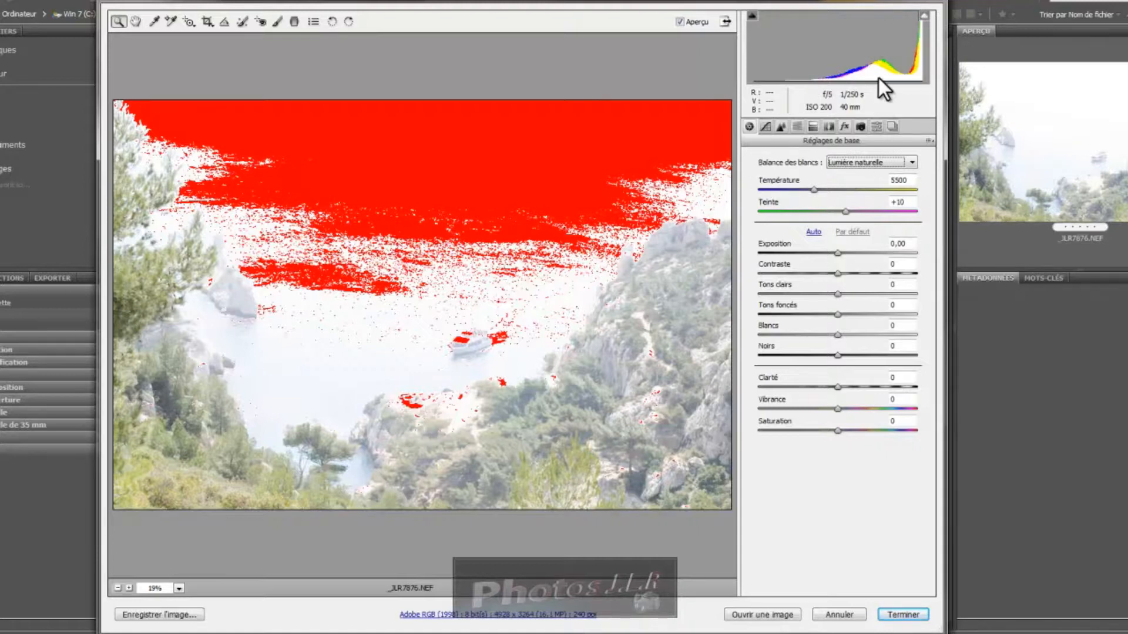
pyautogui.click(893, 127)
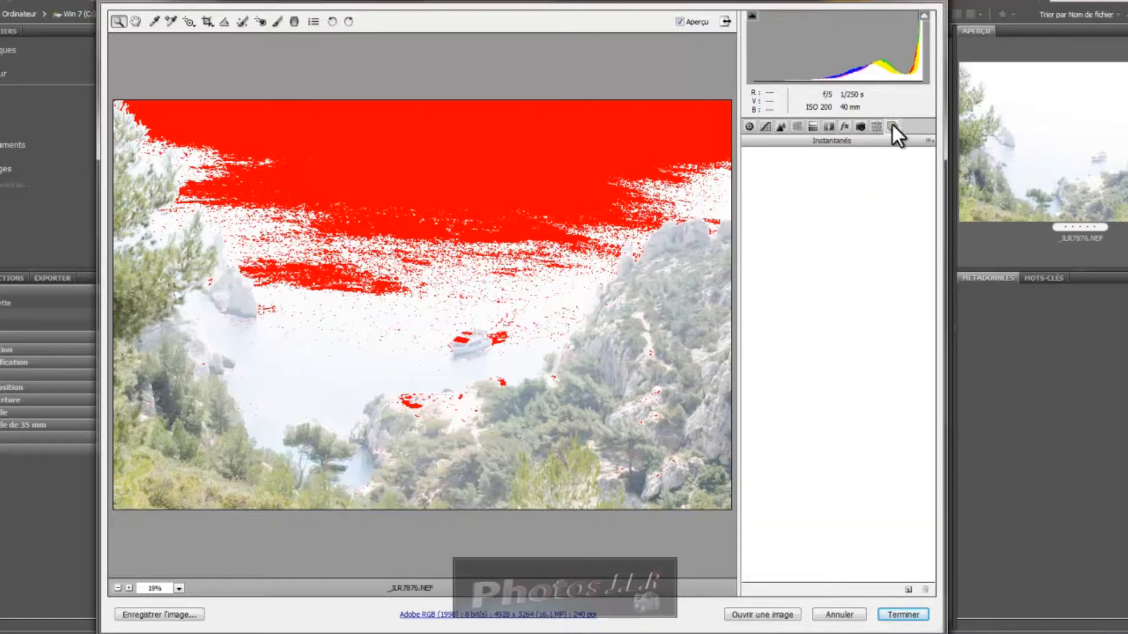
pyautogui.click(910, 591)
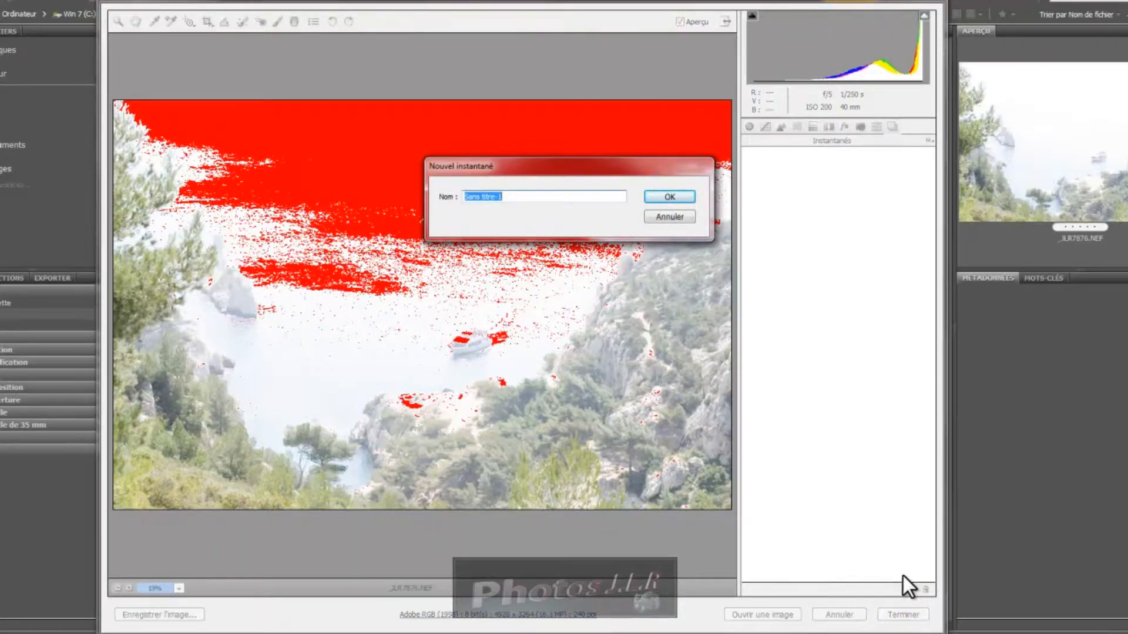
pyautogui.write('01')
pyautogui.click(673, 197)
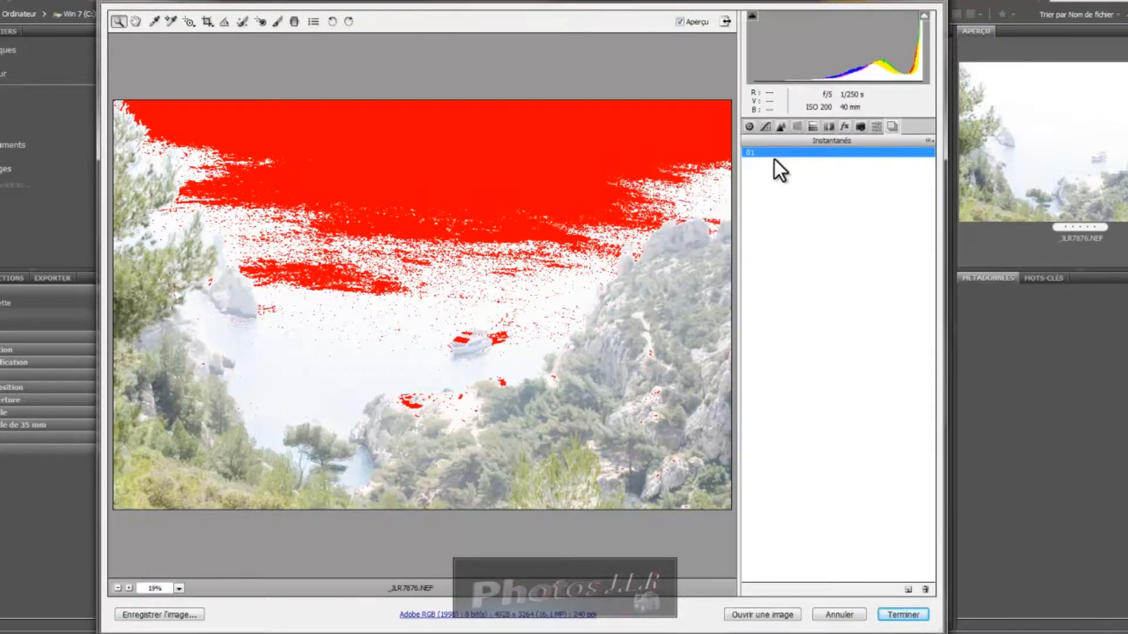
# Step: Set the basic adjustment Exposition to -2,65 and Contraste to 0
pyautogui.click(749, 126)
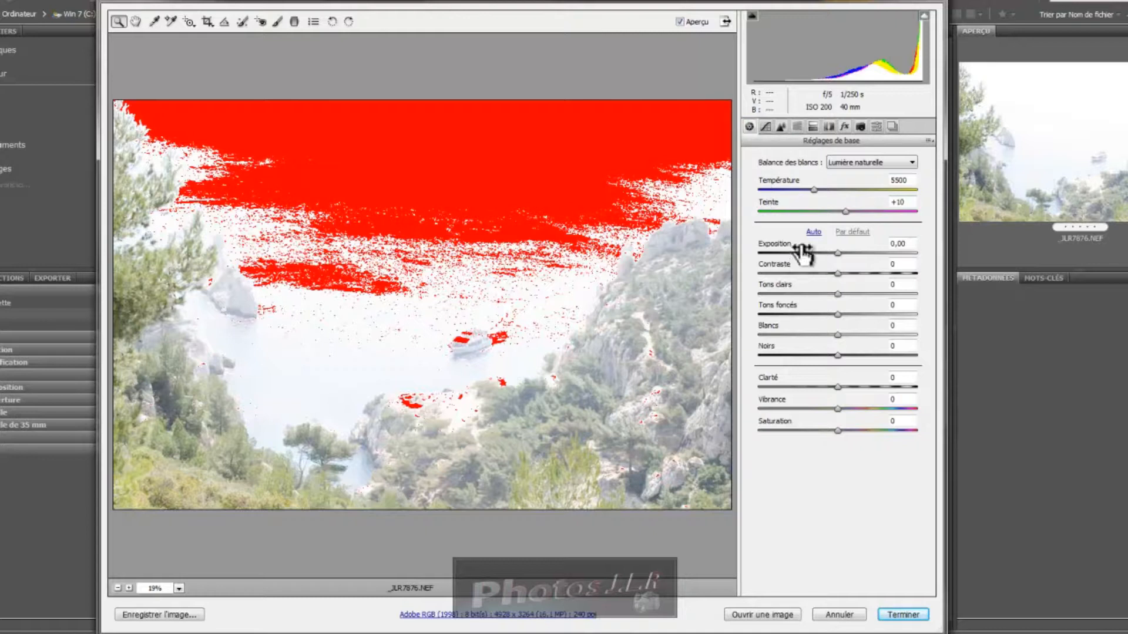
pyautogui.moveTo(838, 253); pyautogui.dragTo(795, 257)
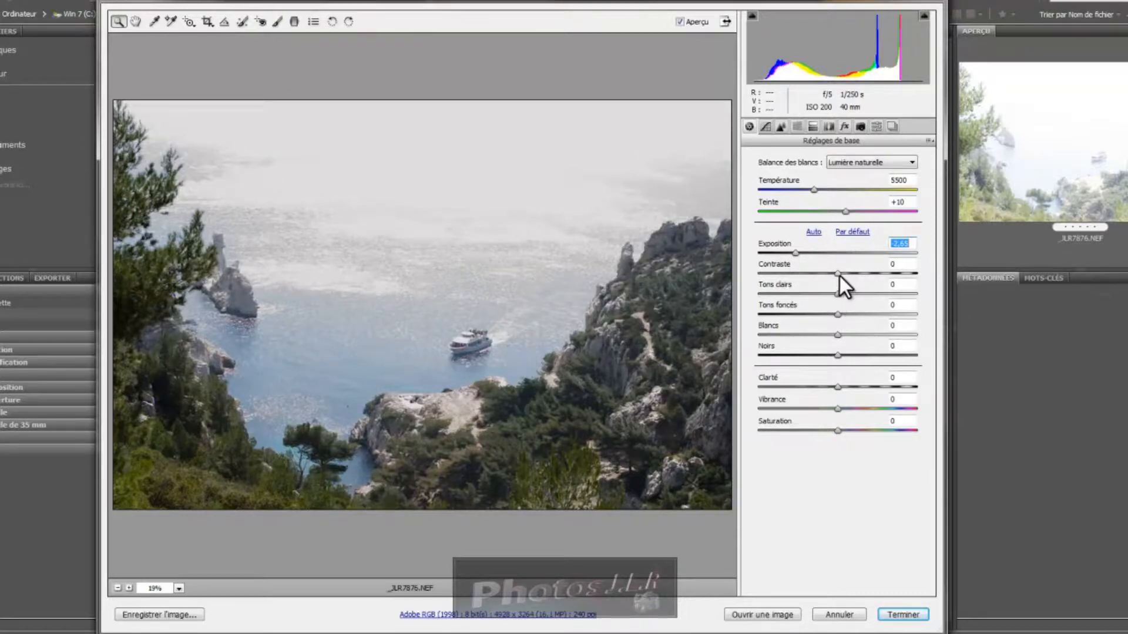
pyautogui.moveTo(837, 273)
pyautogui.mouseDown()
pyautogui.moveTo(821, 281)
pyautogui.moveTo(849, 281)
pyautogui.moveTo(840, 284)
pyautogui.mouseUp()
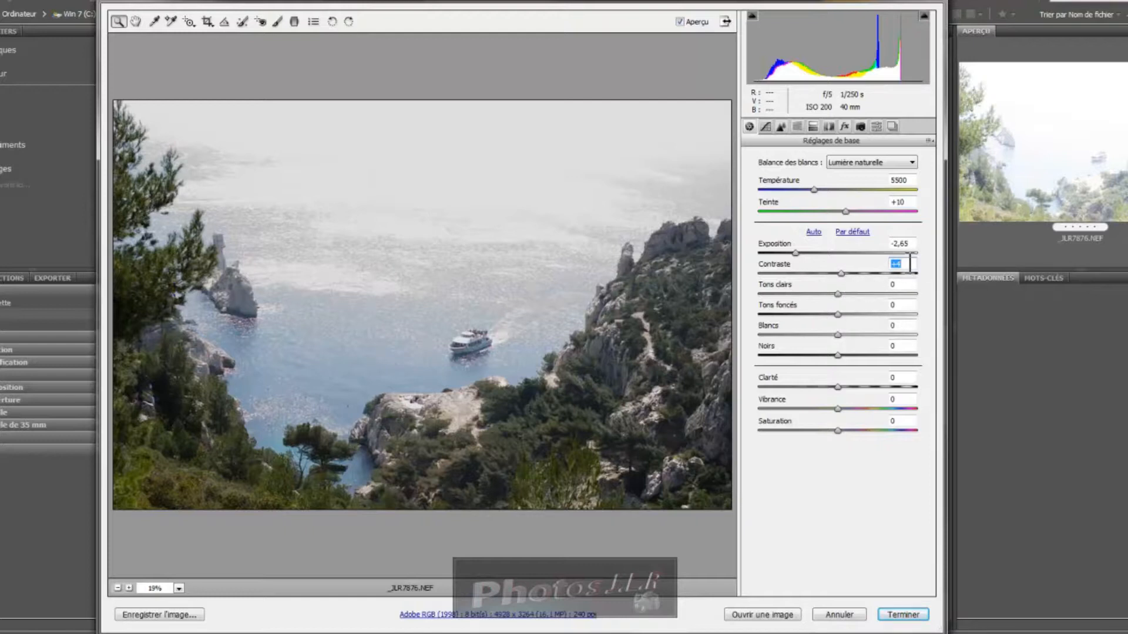
pyautogui.write('0')
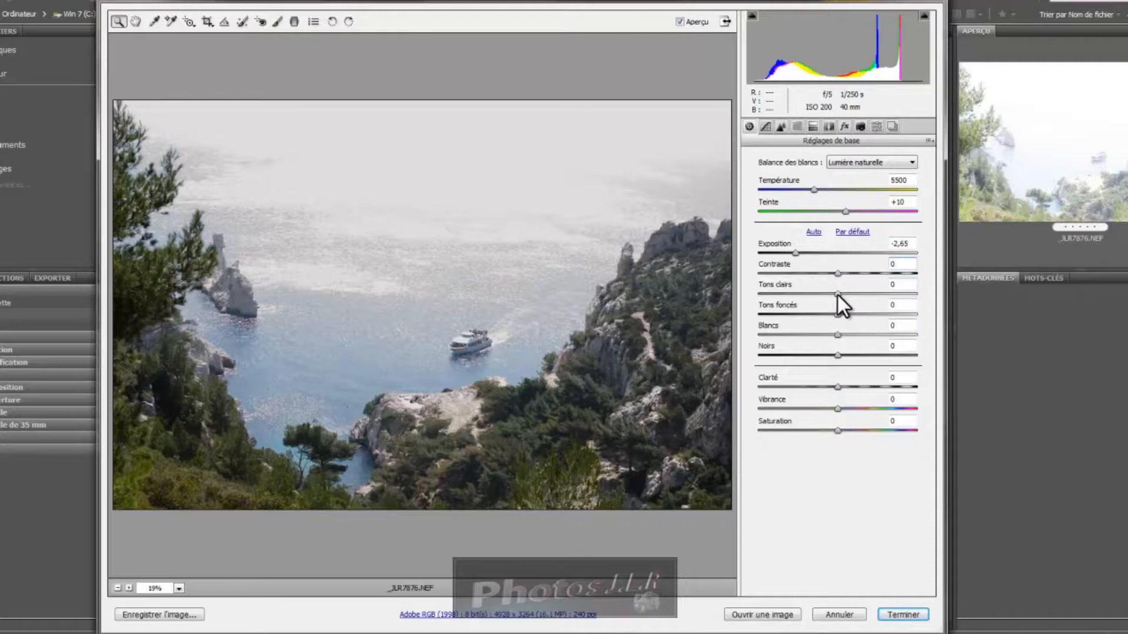
# Step: Set Tons clairs to +13, Tons foncés to -11, Blancs to +2, Noirs to +2 and Clarté to +33
pyautogui.moveTo(838, 295); pyautogui.dragTo(830, 318)
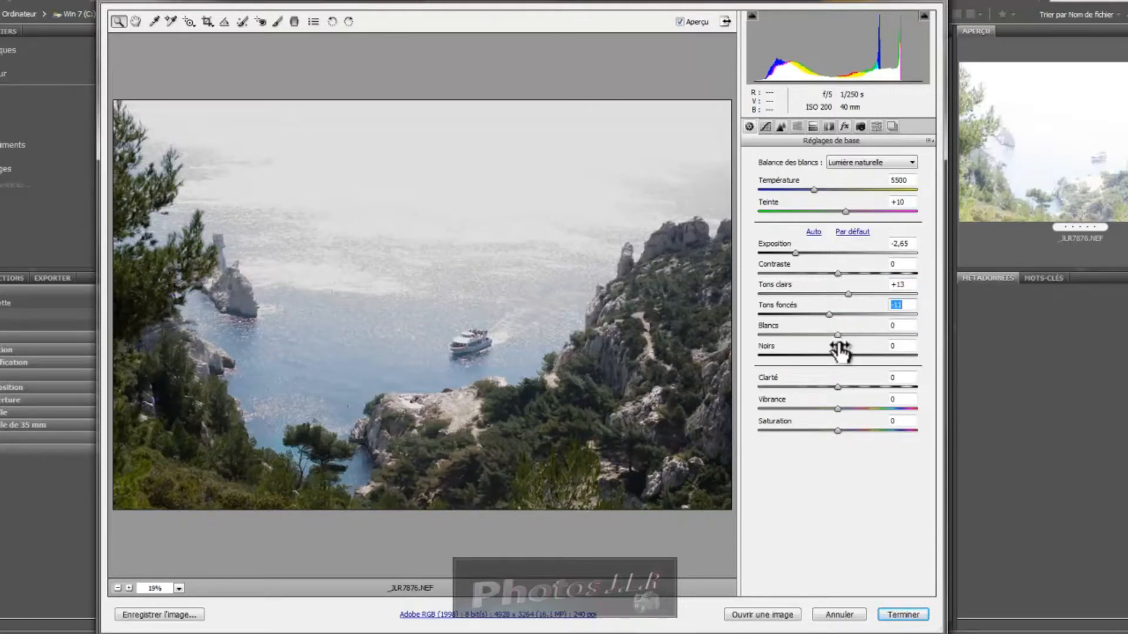
pyautogui.moveTo(838, 336); pyautogui.dragTo(822, 357)
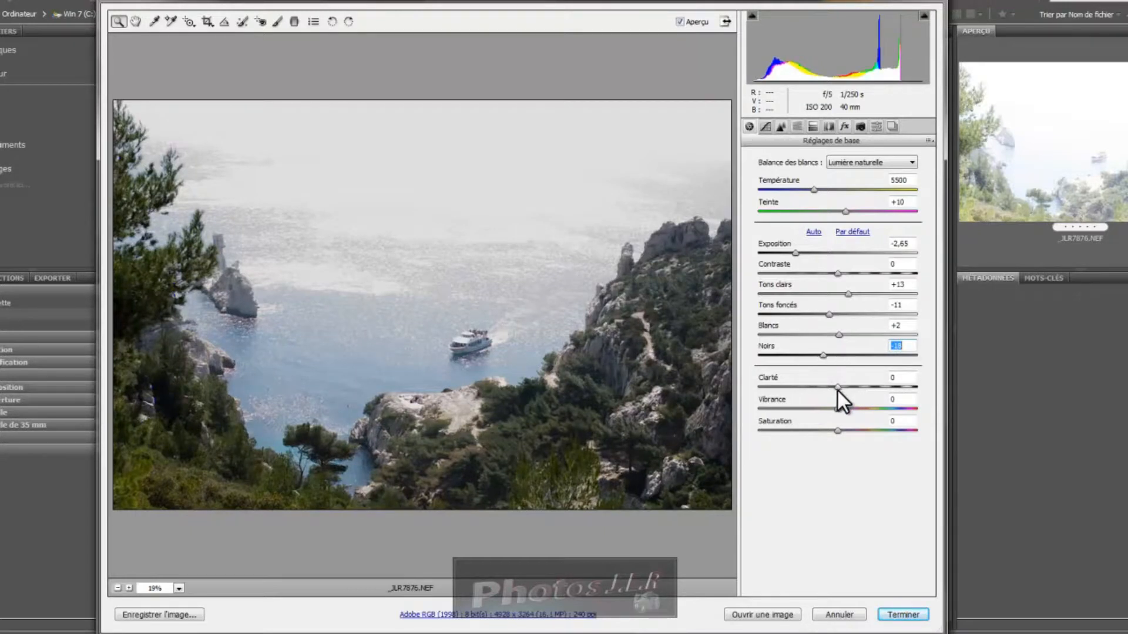
pyautogui.moveTo(838, 389); pyautogui.dragTo(865, 389)
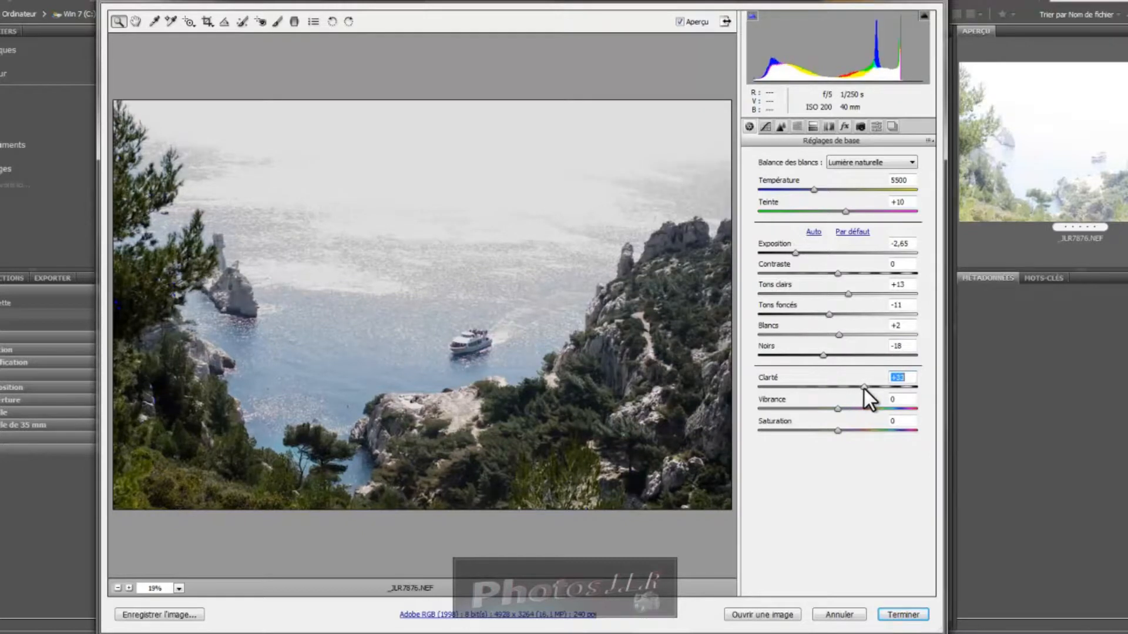
pyautogui.moveTo(822, 355); pyautogui.dragTo(837, 357)
# Step: Set the photo's Vibrance to +18 and Saturation to +6
pyautogui.moveTo(838, 410)
pyautogui.mouseDown()
pyautogui.moveTo(861, 412)
pyautogui.moveTo(849, 412)
pyautogui.mouseUp()
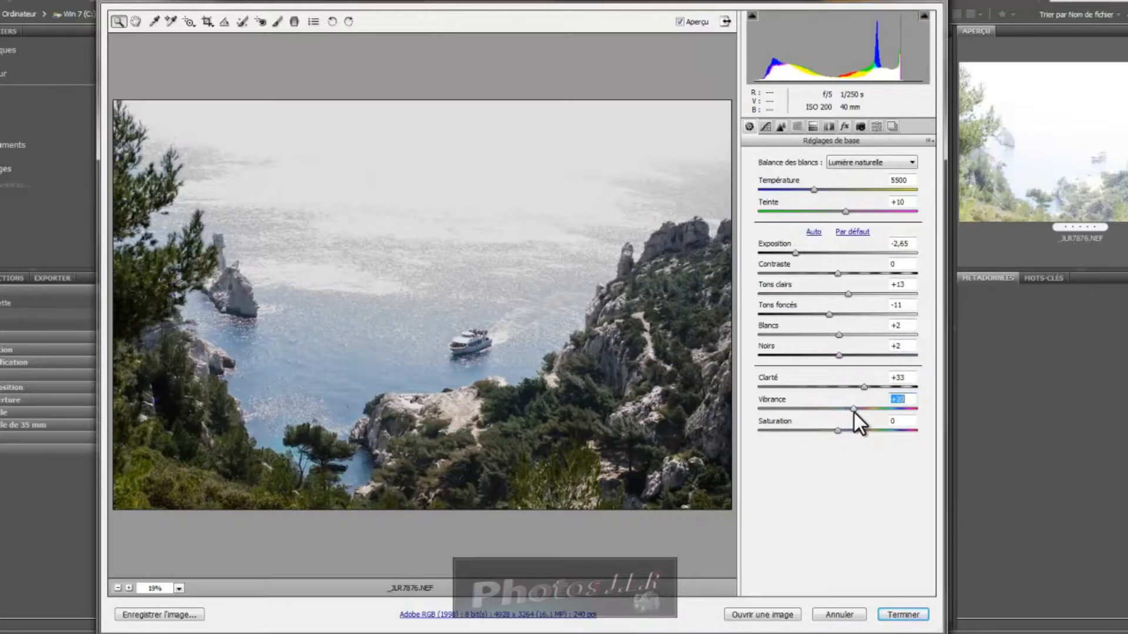
pyautogui.moveTo(854, 414)
pyautogui.mouseDown()
pyautogui.moveTo(840, 411)
pyautogui.moveTo(855, 411)
pyautogui.mouseUp()
pyautogui.moveTo(837, 431)
pyautogui.mouseDown()
pyautogui.moveTo(810, 432)
pyautogui.moveTo(842, 431)
pyautogui.mouseUp()
# Step: Save the adjusted settings as a new snapshot named 02
pyautogui.click(891, 127)
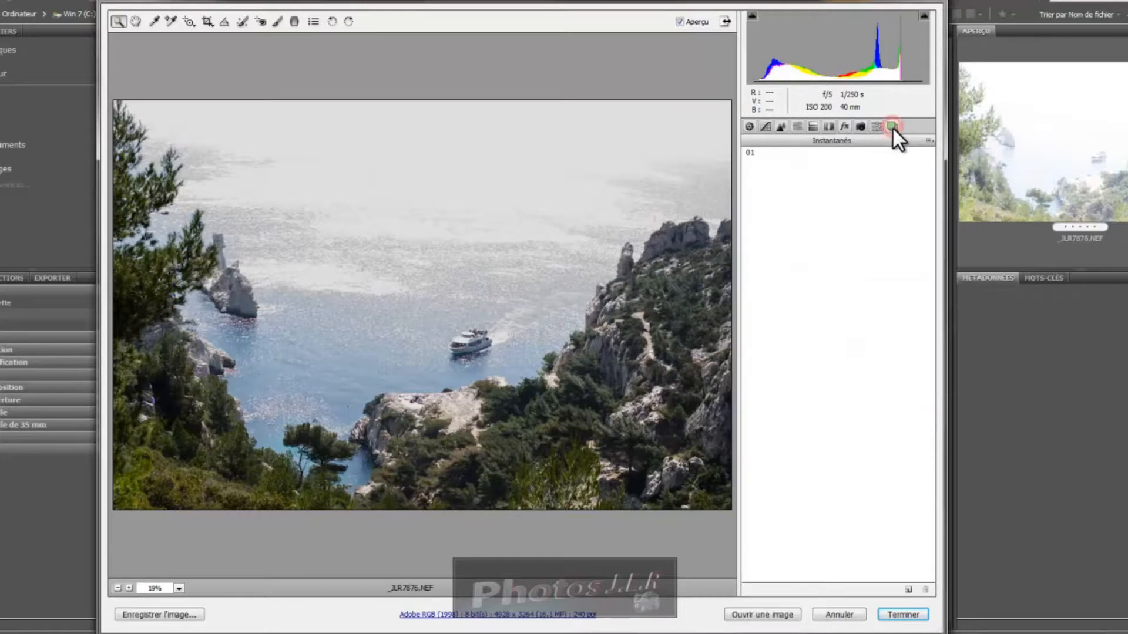
pyautogui.click(908, 590)
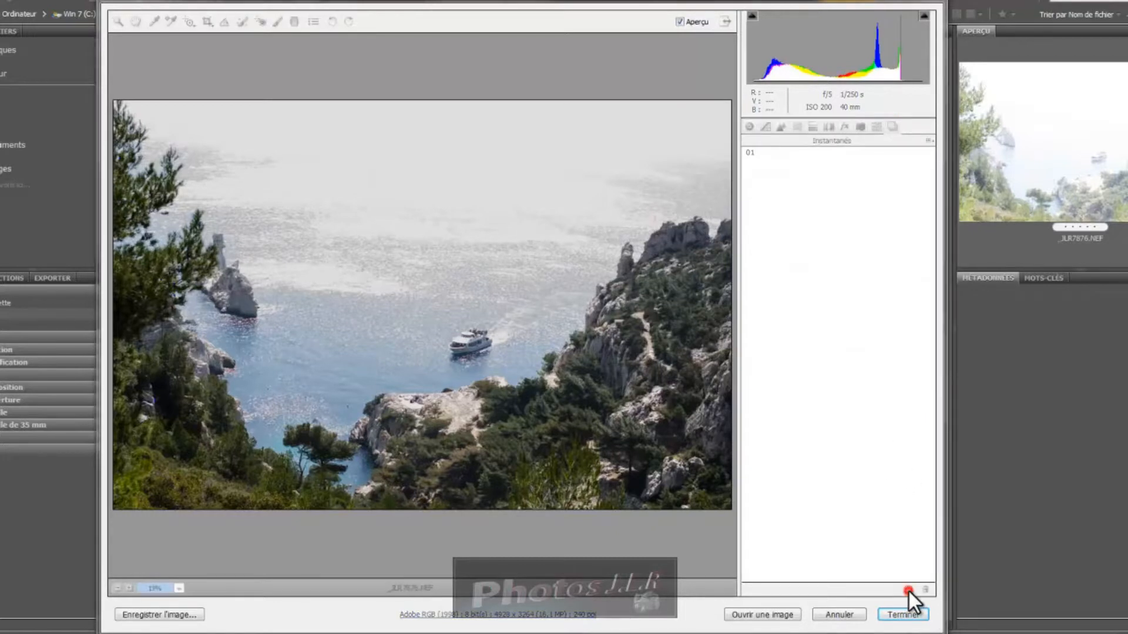
pyautogui.write('02')
pyautogui.click(676, 194)
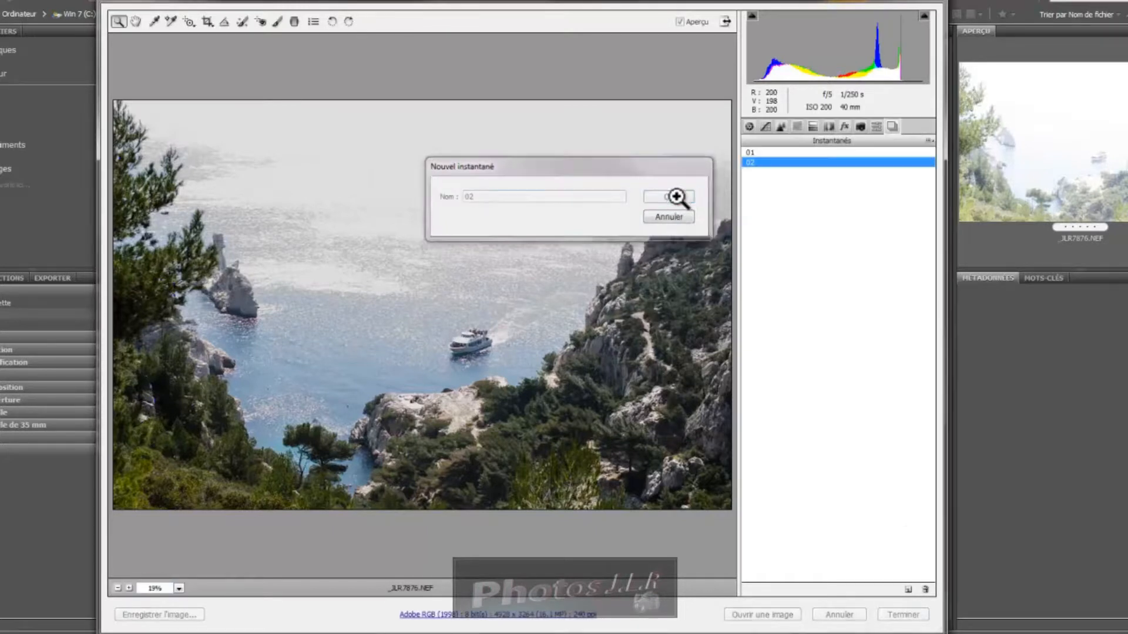
# Step: Compare snapshots 01 and 02, finish on 02, and review its basic adjustments
pyautogui.click(788, 153)
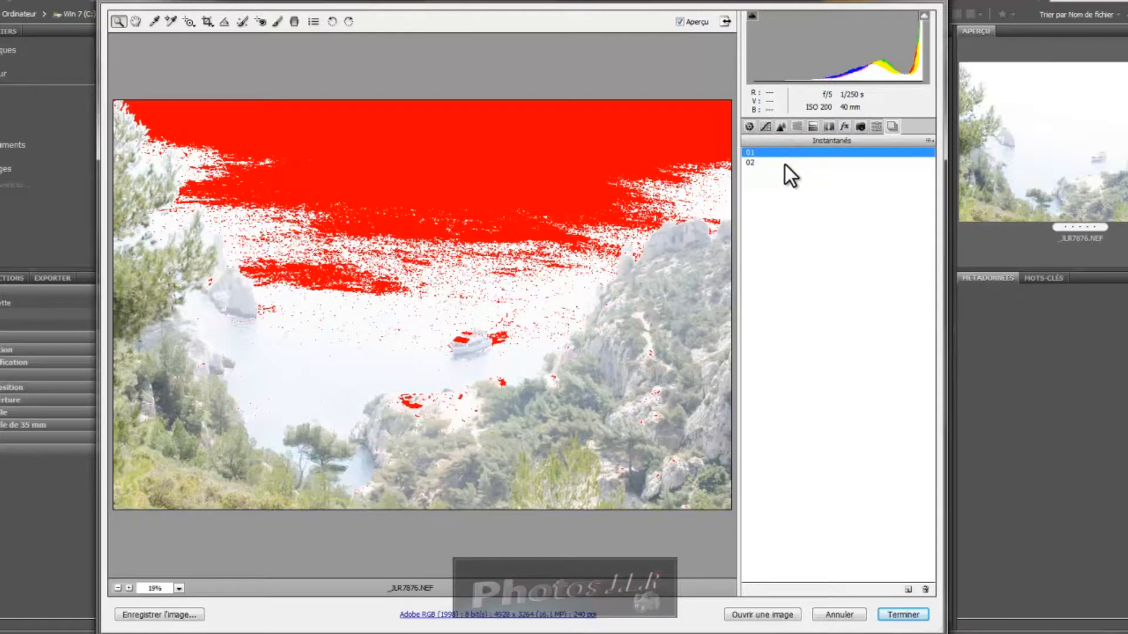
pyautogui.click(784, 164)
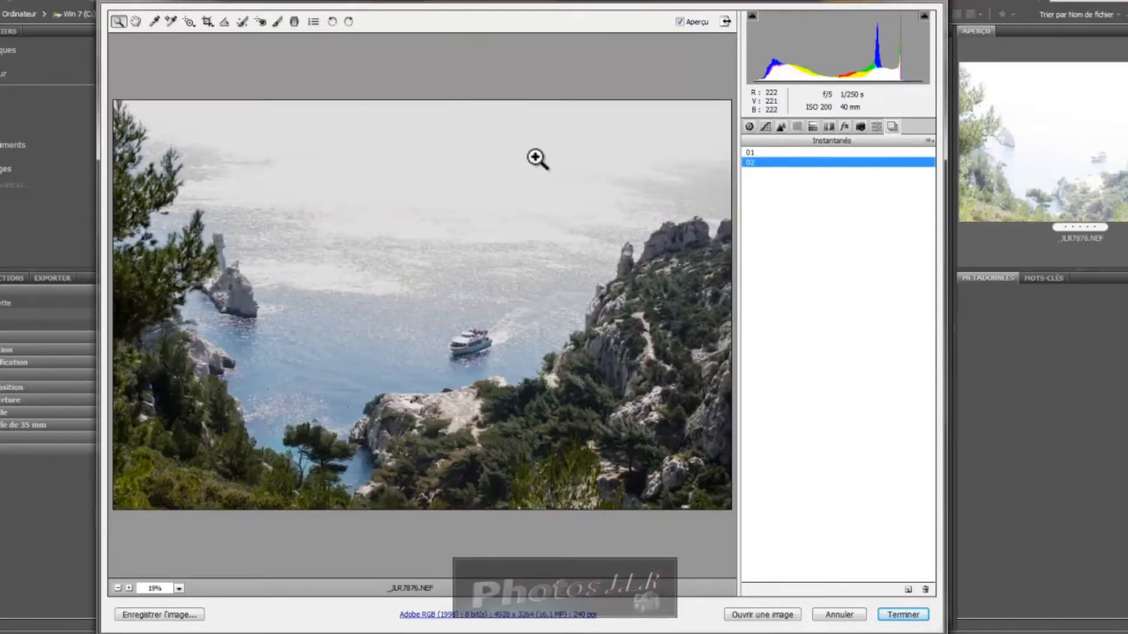
pyautogui.click(750, 125)
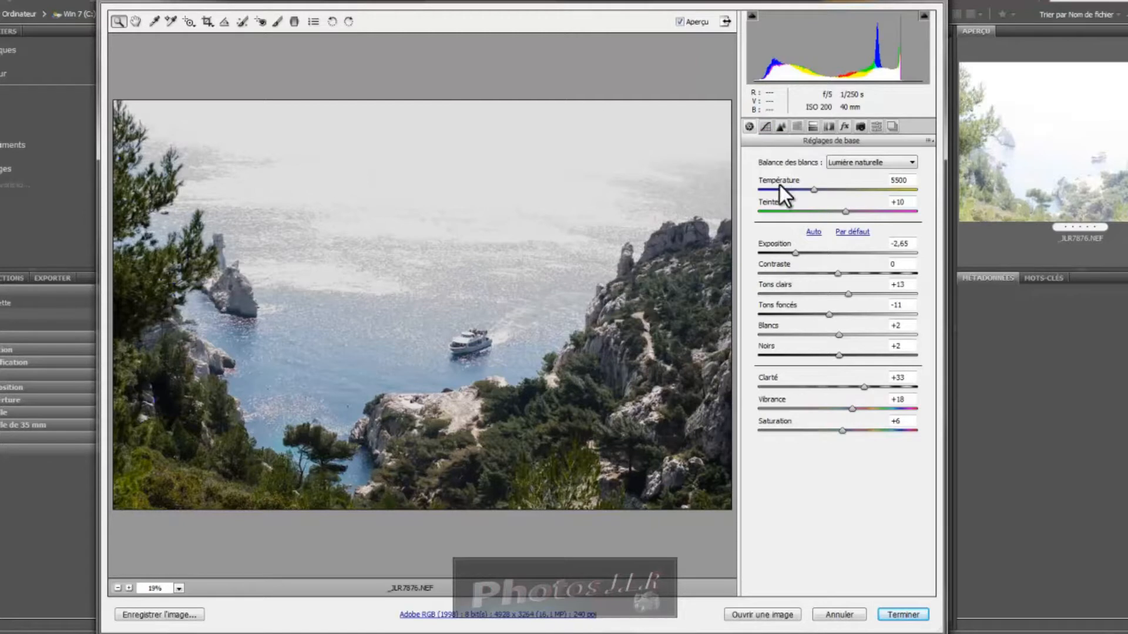
# Step: Sharpen the photo with a Netteté Rayon of 0,6 and a Gain of 103
pyautogui.click(782, 126)
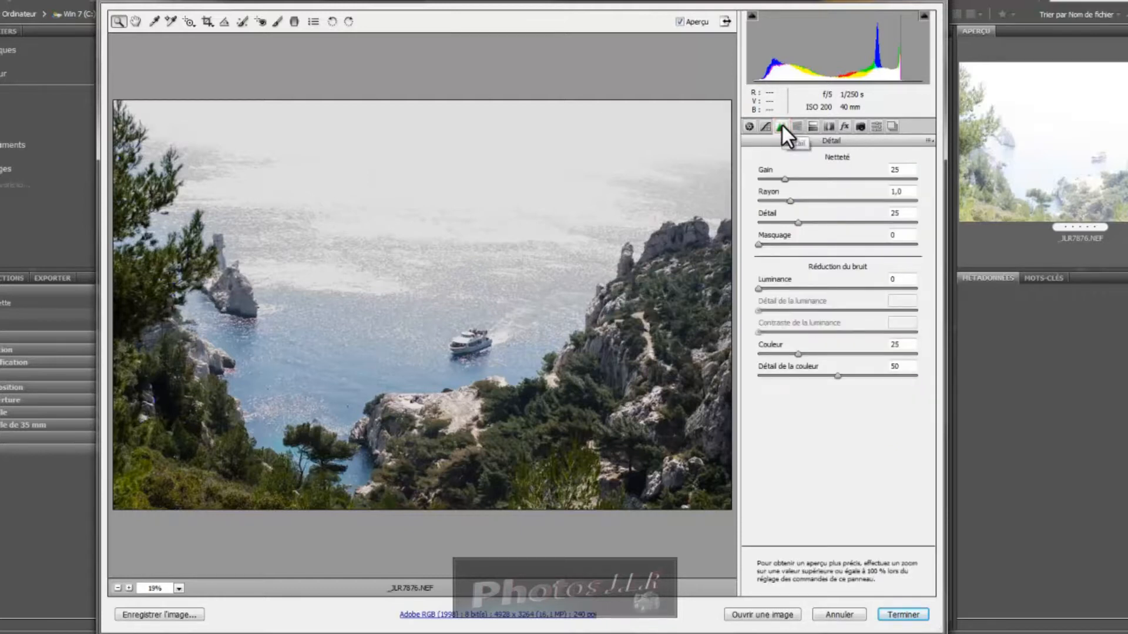
pyautogui.click(790, 201)
pyautogui.click(784, 178)
pyautogui.moveTo(856, 181); pyautogui.dragTo(866, 180)
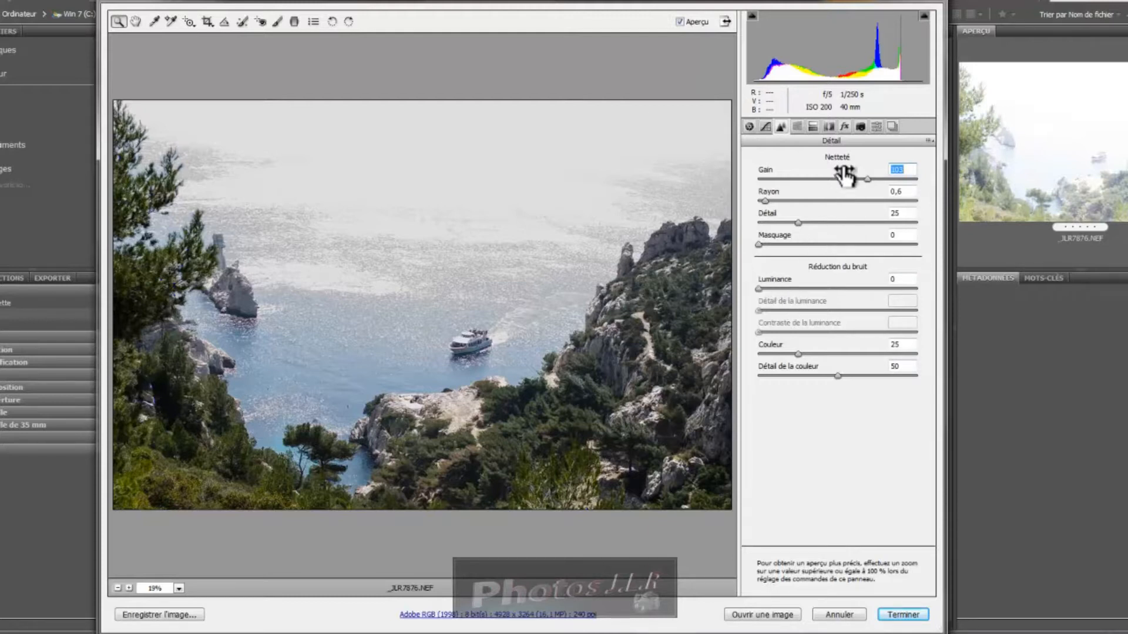
# Step: In the TSI adjustments, set the hue of Bleus to +14 and of Verts to +10
pyautogui.click(797, 126)
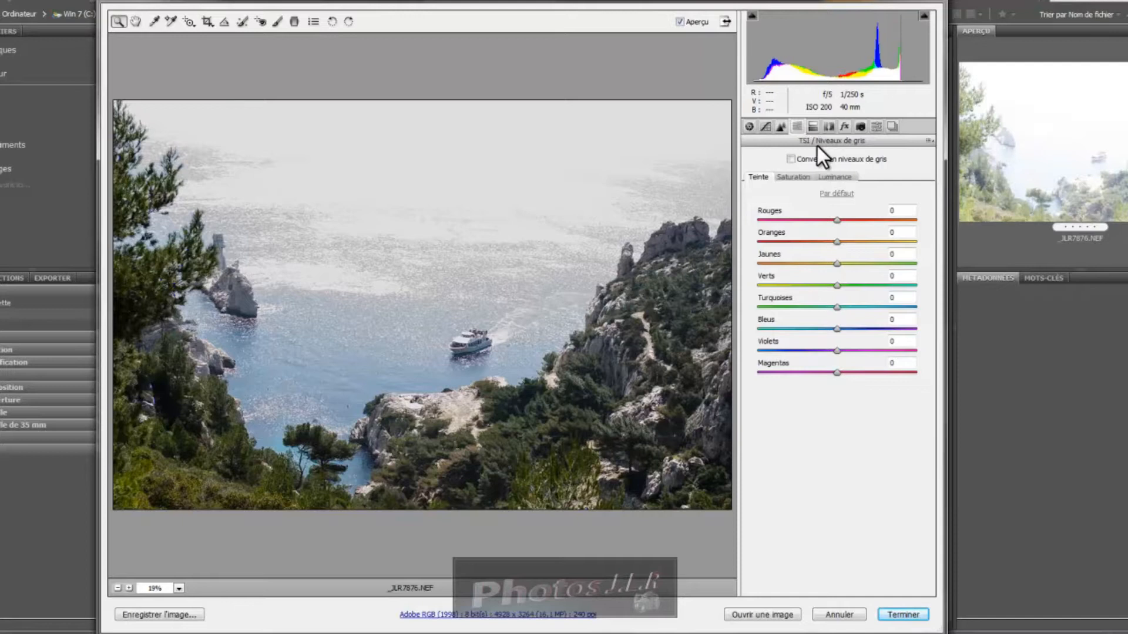
pyautogui.click(759, 177)
pyautogui.click(799, 177)
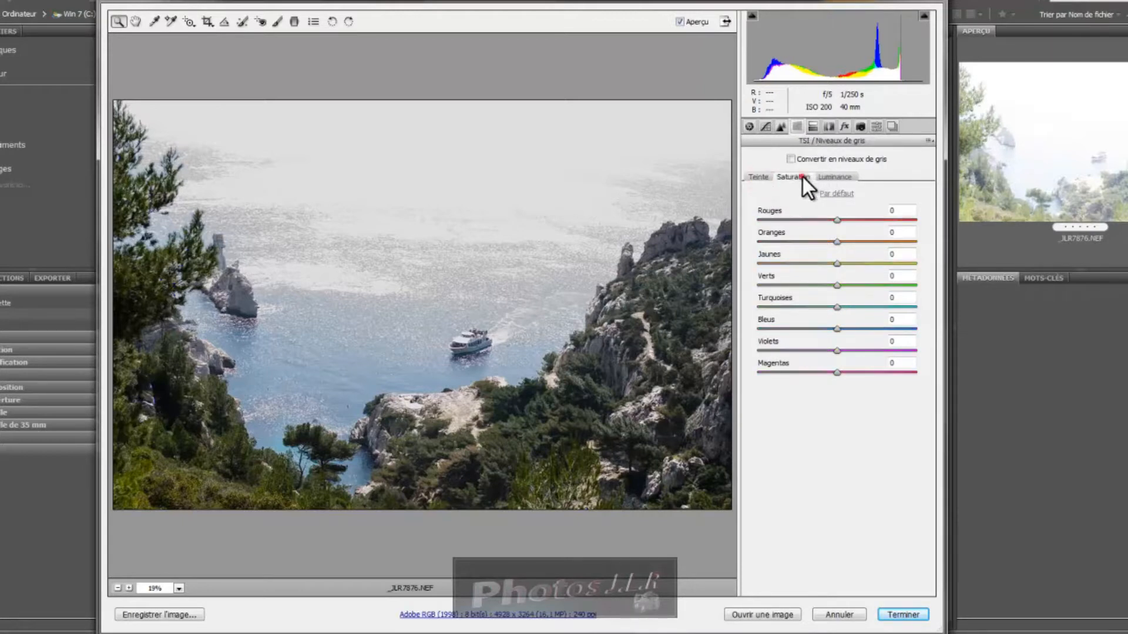
pyautogui.click(834, 177)
pyautogui.click(759, 178)
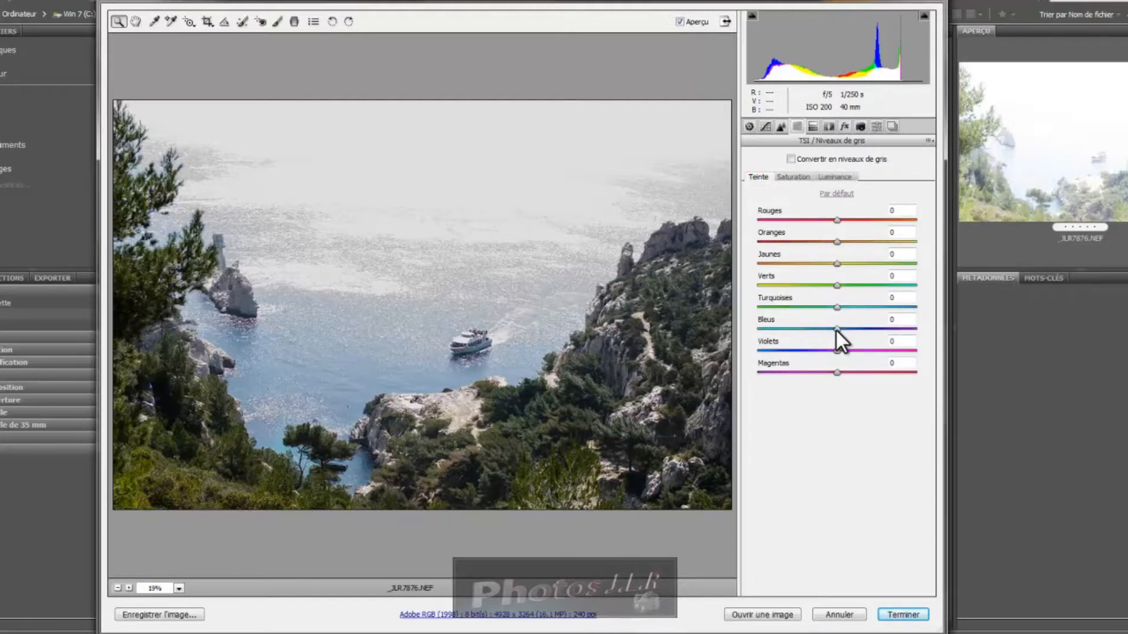
pyautogui.moveTo(837, 329)
pyautogui.mouseDown()
pyautogui.moveTo(760, 338)
pyautogui.moveTo(921, 327)
pyautogui.moveTo(840, 333)
pyautogui.moveTo(853, 332)
pyautogui.mouseUp()
pyautogui.moveTo(848, 329); pyautogui.dragTo(844, 329)
pyautogui.moveTo(836, 287); pyautogui.dragTo(858, 285)
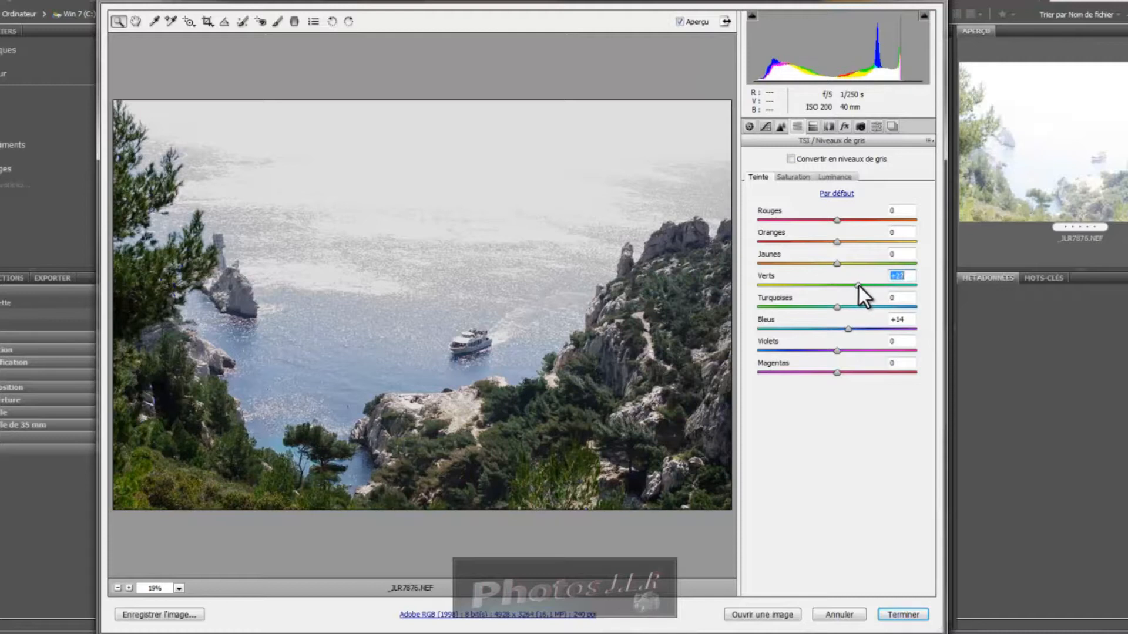
pyautogui.moveTo(852, 287)
pyautogui.mouseDown()
pyautogui.moveTo(757, 290)
pyautogui.moveTo(847, 282)
pyautogui.mouseUp()
# Step: Try shifting the hue of Violets and Magentas to see their effect on the photo
pyautogui.moveTo(837, 350)
pyautogui.mouseDown()
pyautogui.moveTo(806, 360)
pyautogui.moveTo(845, 351)
pyautogui.mouseUp()
pyautogui.moveTo(777, 373); pyautogui.dragTo(841, 369)
pyautogui.moveTo(836, 372); pyautogui.dragTo(969, 385)
pyautogui.doubleClick(819, 373)
# Step: Test the hue of Jaunes toward orange, then shift it slightly toward green
pyautogui.moveTo(834, 259)
pyautogui.mouseDown()
pyautogui.moveTo(819, 264)
pyautogui.moveTo(861, 263)
pyautogui.moveTo(810, 273)
pyautogui.moveTo(823, 271)
pyautogui.mouseUp()
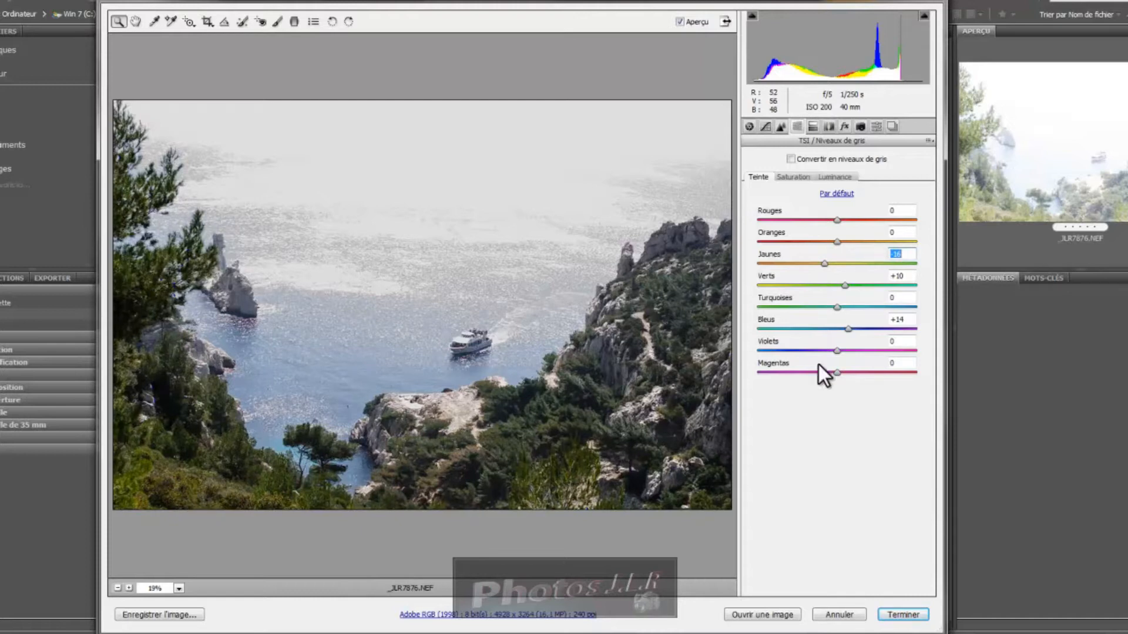
pyautogui.moveTo(824, 265); pyautogui.dragTo(847, 269)
# Step: Slightly raise the colour saturation of Bleus and Verts in the TSI adjustments
pyautogui.click(797, 178)
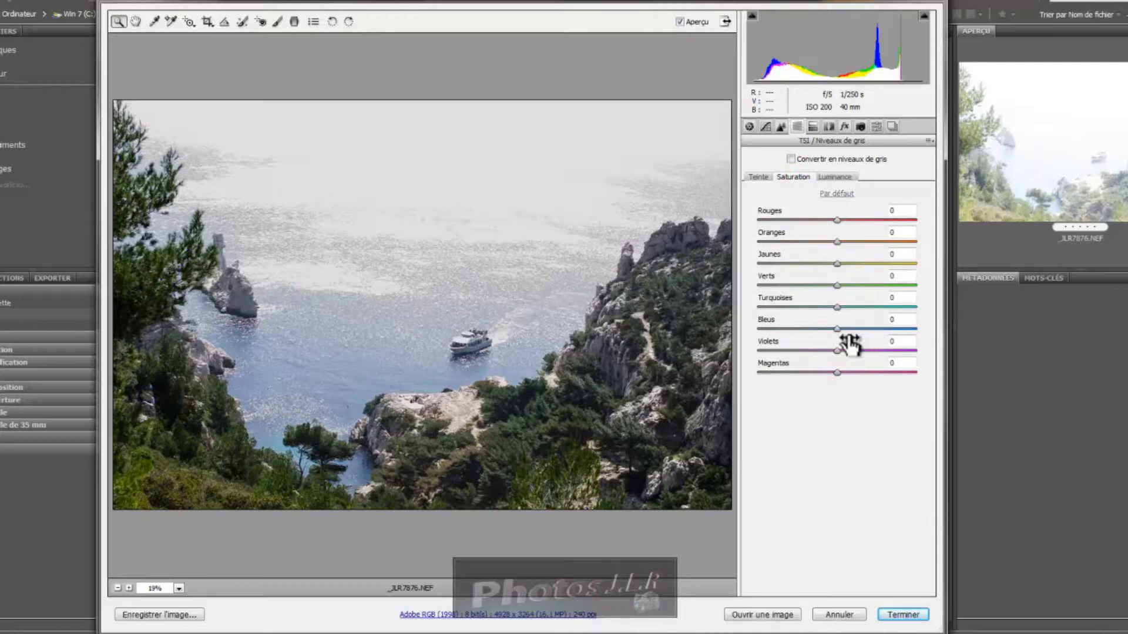
pyautogui.moveTo(837, 329); pyautogui.dragTo(849, 329)
pyautogui.moveTo(837, 287)
pyautogui.mouseDown()
pyautogui.moveTo(858, 285)
pyautogui.moveTo(844, 287)
pyautogui.mouseUp()
# Step: Set the luminance of Bleus to -13 and slightly lower the luminance of Jaunes
pyautogui.click(837, 178)
pyautogui.moveTo(838, 330)
pyautogui.mouseDown()
pyautogui.moveTo(859, 329)
pyautogui.moveTo(828, 330)
pyautogui.mouseUp()
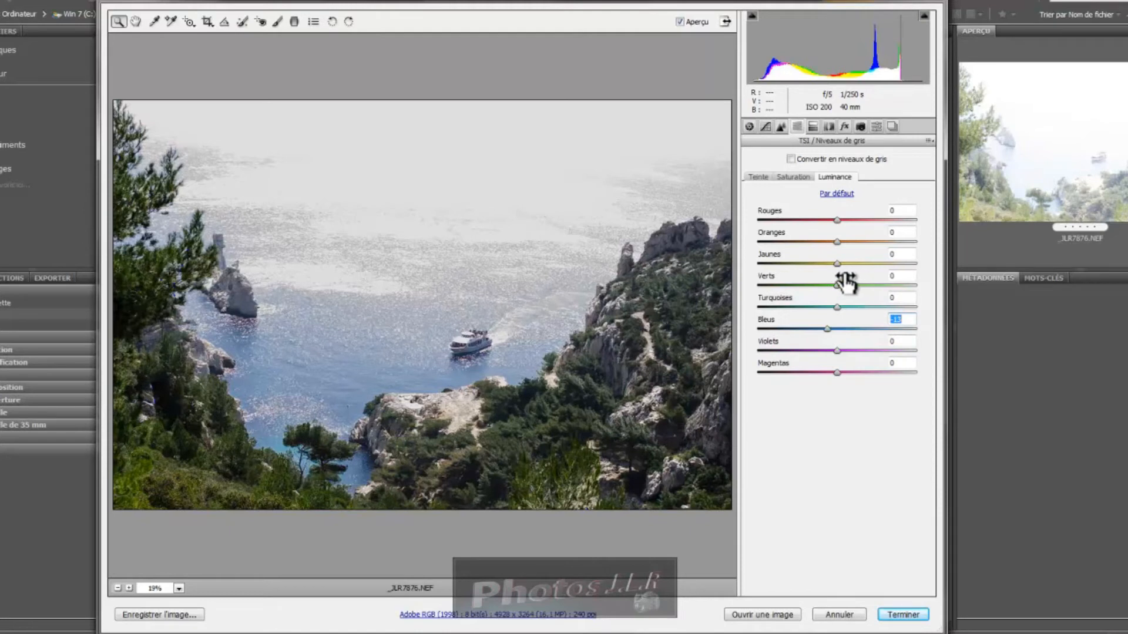
pyautogui.moveTo(836, 263)
pyautogui.mouseDown()
pyautogui.moveTo(846, 264)
pyautogui.moveTo(824, 269)
pyautogui.mouseUp()
# Step: Save the colour-adjusted settings as a new snapshot named 03
pyautogui.click(893, 126)
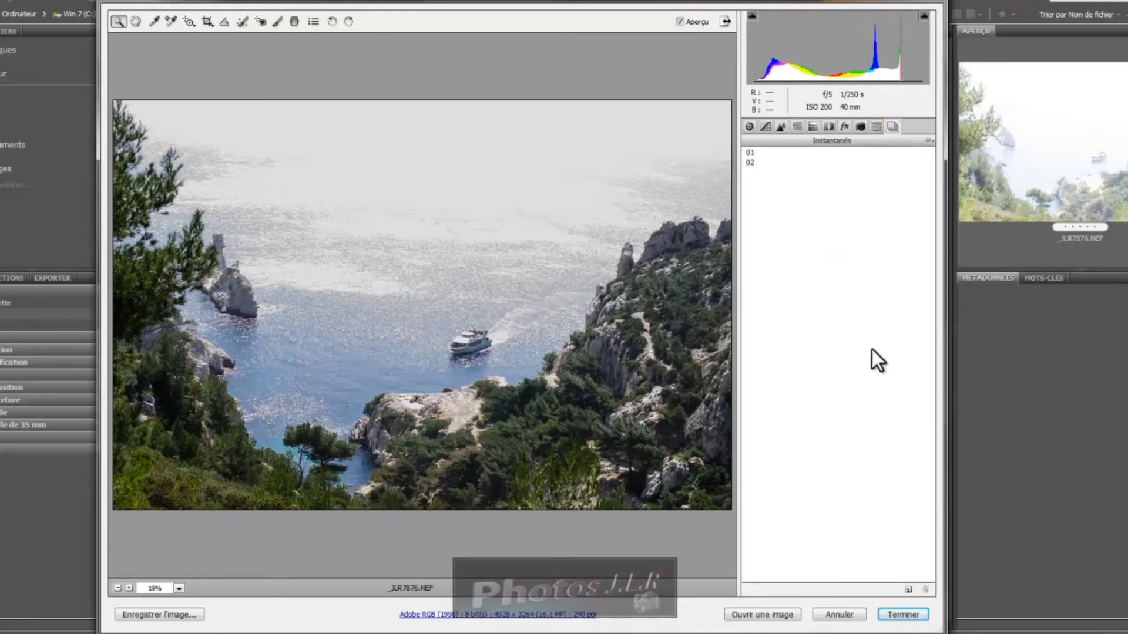
pyautogui.click(909, 589)
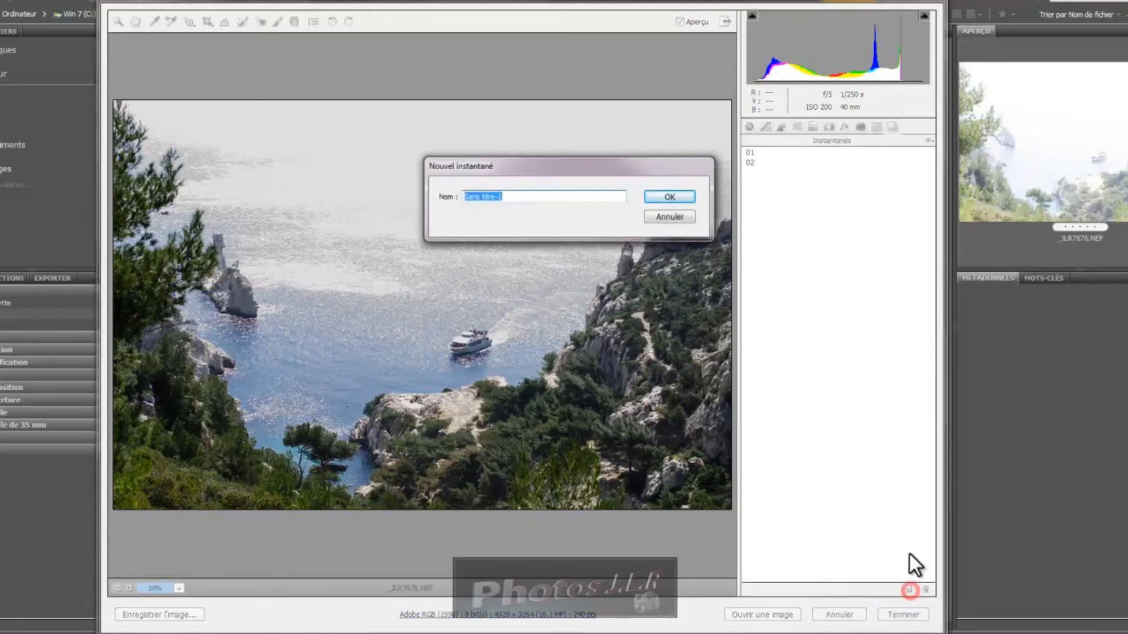
pyautogui.write('03')
pyautogui.click(665, 192)
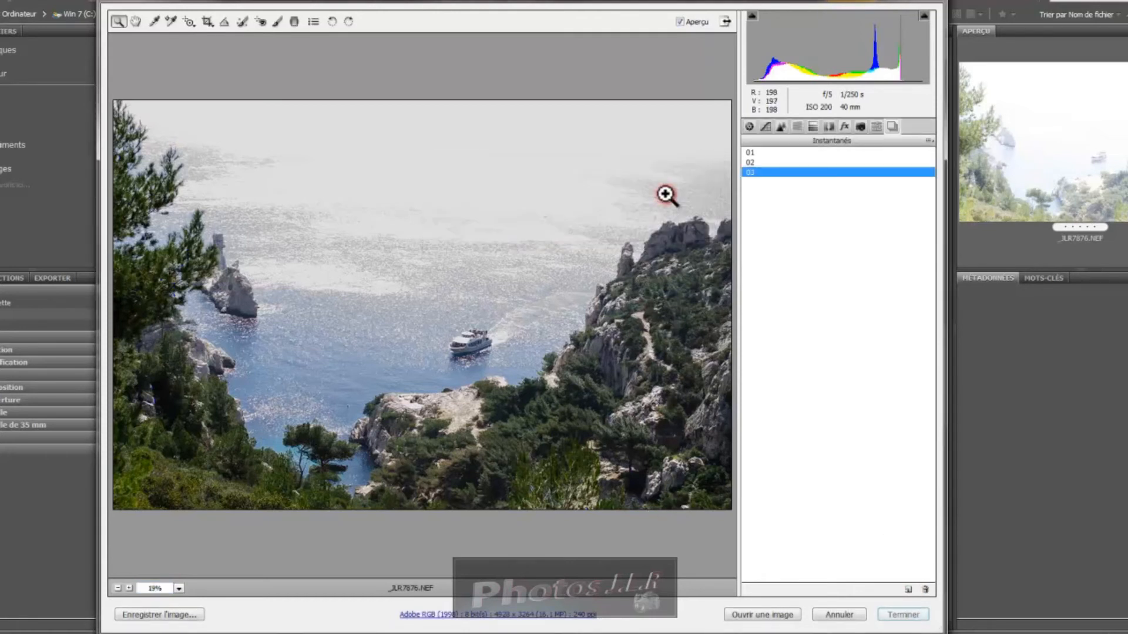
# Step: Compare snapshots 01, 02 and 03, finish on 03, and display its basic adjustments
pyautogui.click(775, 162)
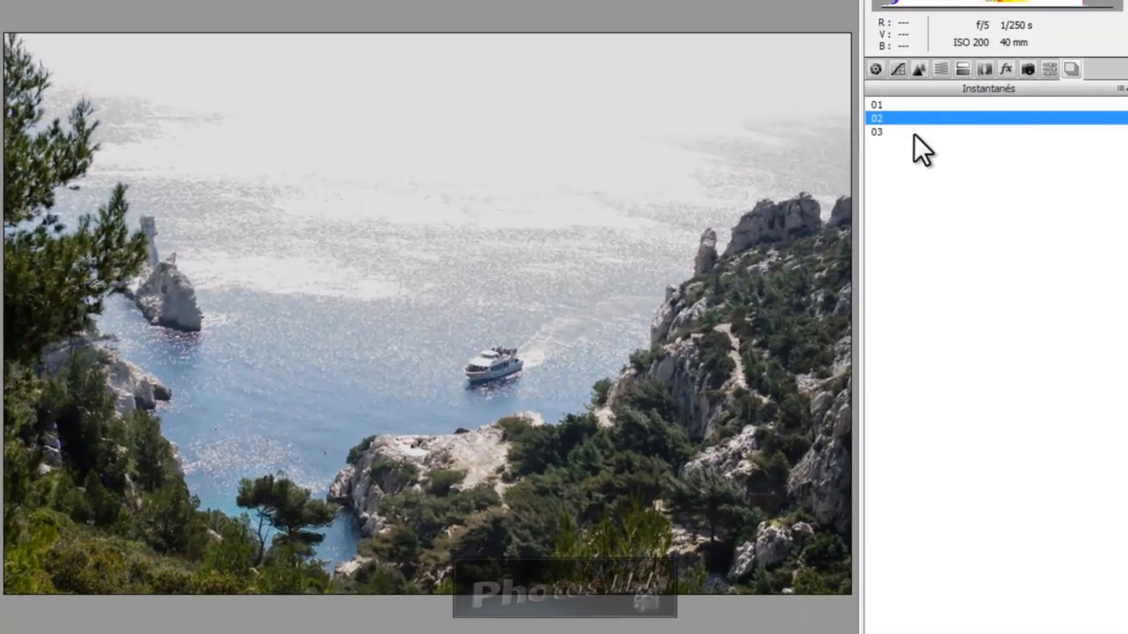
pyautogui.click(914, 133)
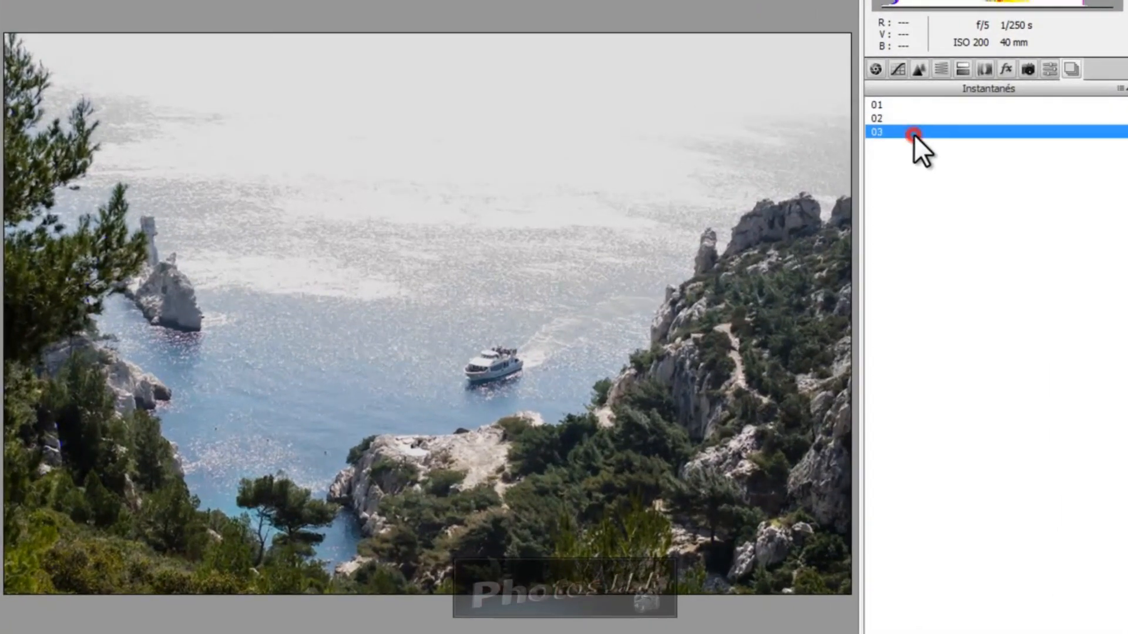
pyautogui.click(911, 119)
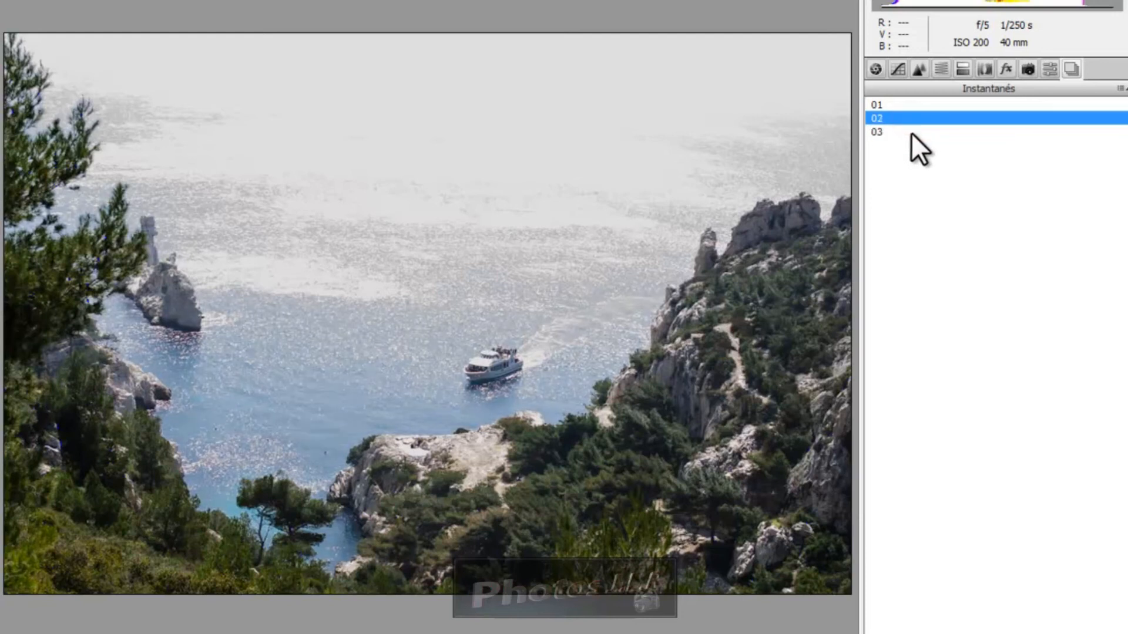
pyautogui.click(910, 134)
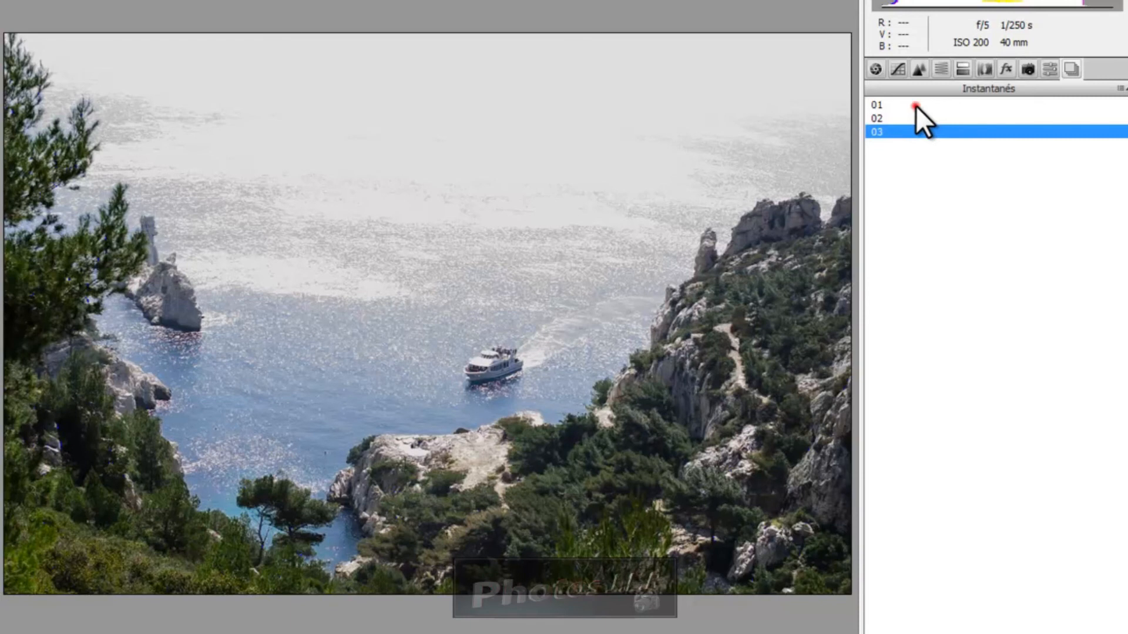
pyautogui.click(916, 105)
pyautogui.click(906, 133)
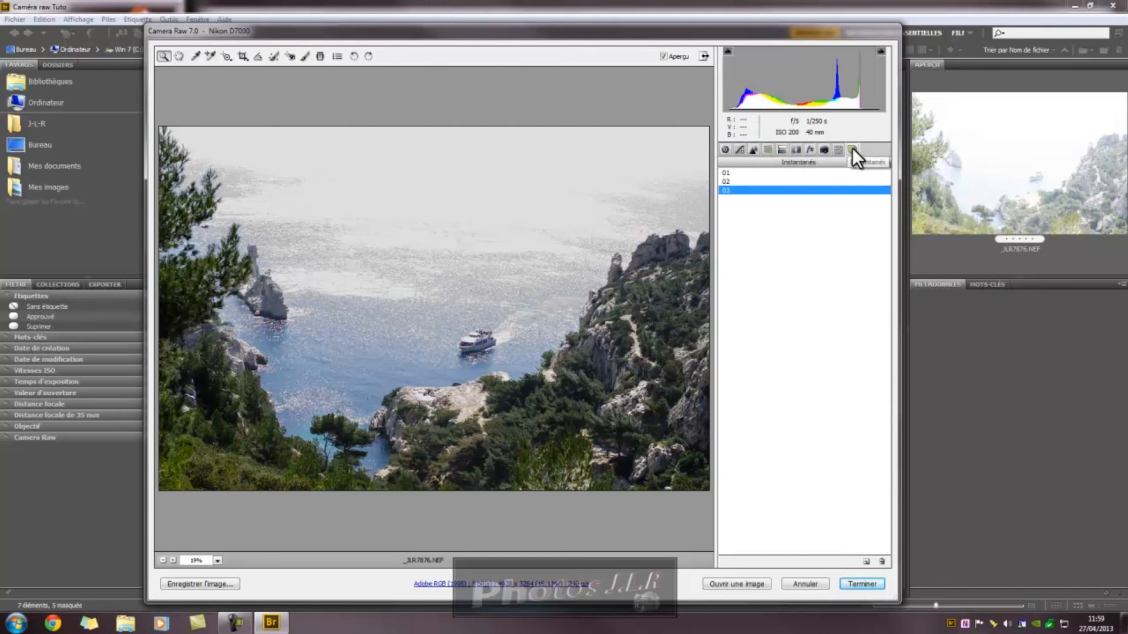
pyautogui.click(726, 150)
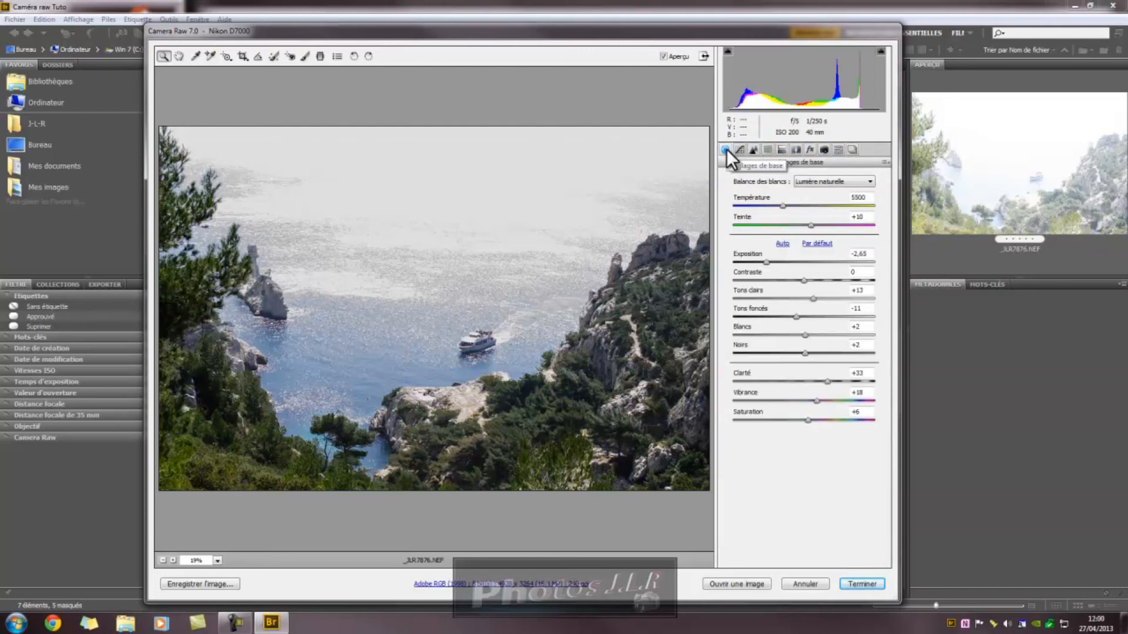